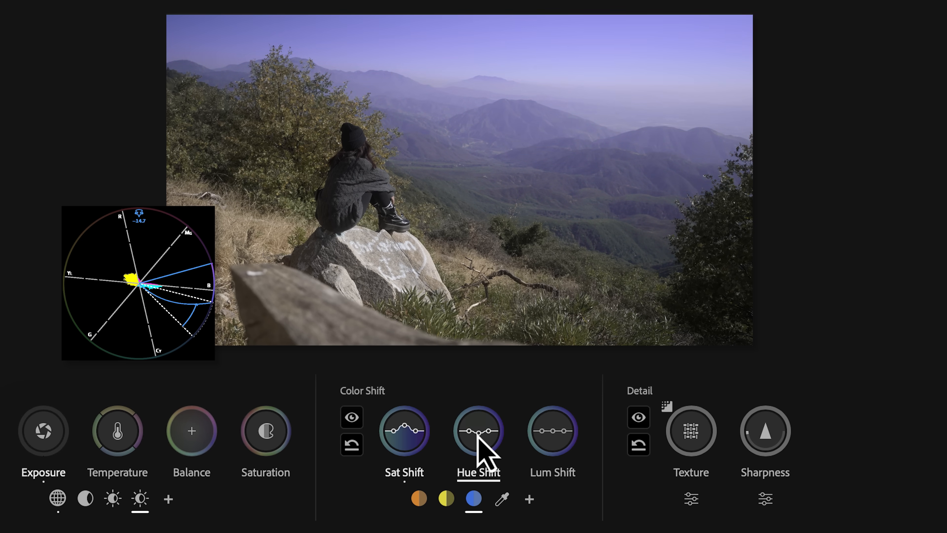
Step: Darken the sky by lowering the luminance of the blue range with Lum Shift
{"action": "left_click", "coordinate": [555, 433]}
{"action": "scroll", "coordinate": [554, 431], "scroll_direction": "up", "scroll_amount": 10}
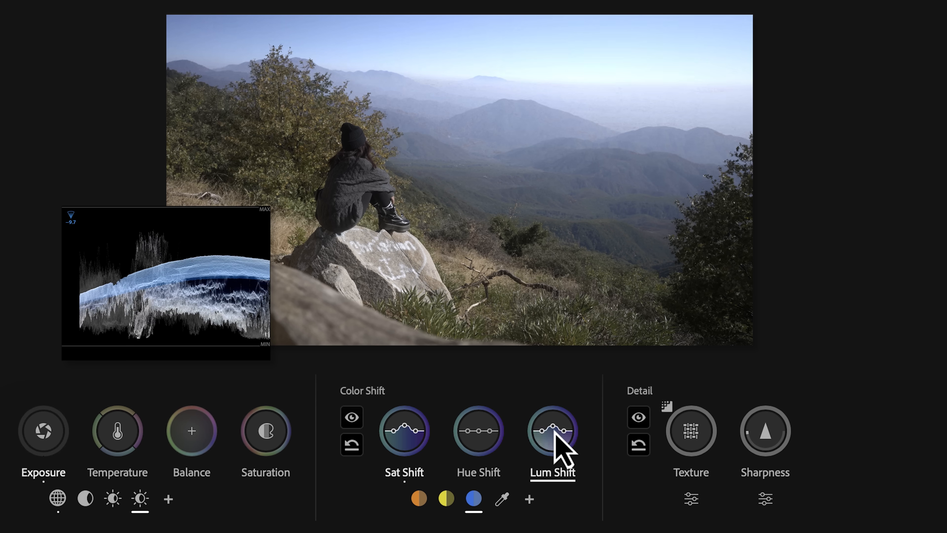
{"action": "scroll", "coordinate": [555, 432], "scroll_direction": "down", "scroll_amount": 12}
{"action": "scroll", "coordinate": [555, 432], "scroll_direction": "up", "scroll_amount": 6}
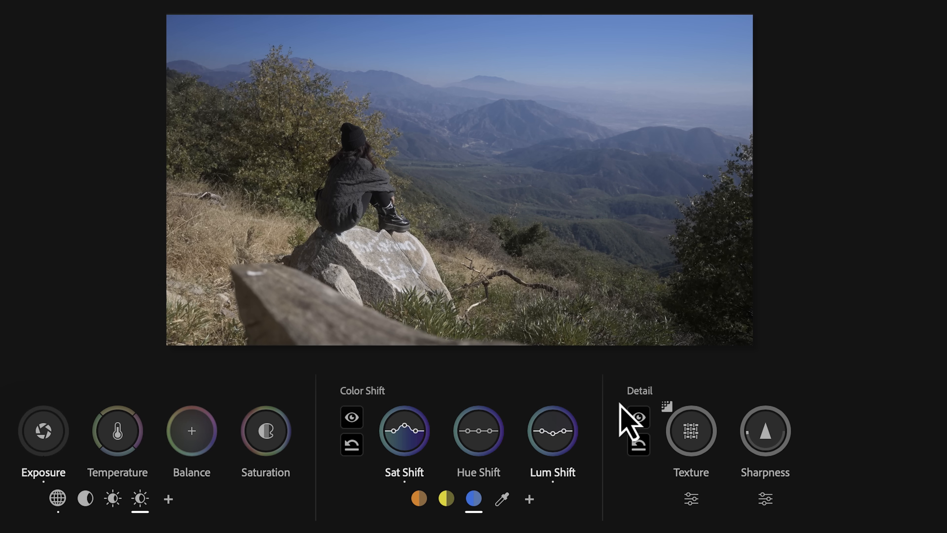
Step: Adjust the clip's Texture amount, raising it and bringing it back down
{"action": "mouse_move", "coordinate": [691, 438]}
{"action": "scroll", "coordinate": [691, 438], "scroll_direction": "up", "scroll_amount": 3}
{"action": "scroll", "coordinate": [691, 438], "scroll_direction": "down", "scroll_amount": 3}
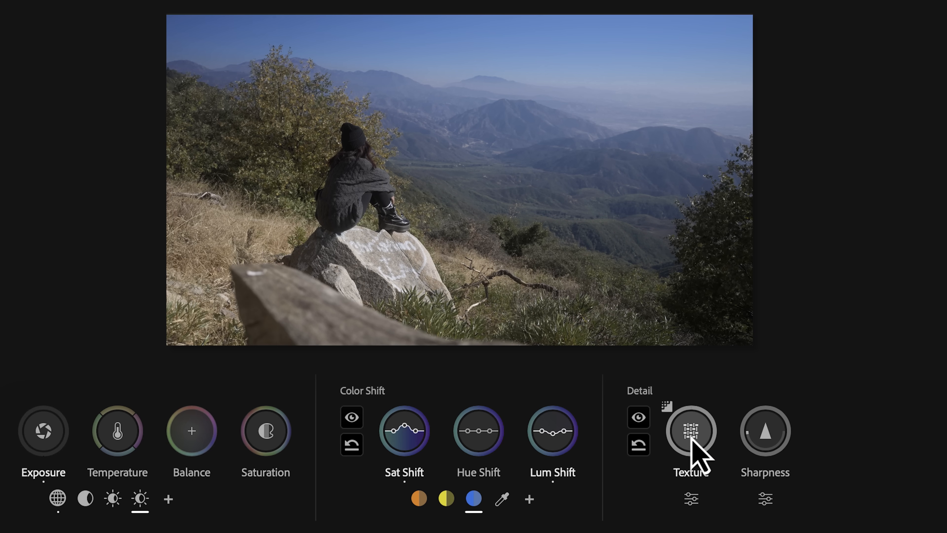
Step: Try blurring the picture with a strongly negative Sharpness of about -227, and reset Sharpness
{"action": "mouse_move", "coordinate": [766, 439]}
{"action": "scroll", "coordinate": [766, 436], "scroll_direction": "down", "scroll_amount": 5}
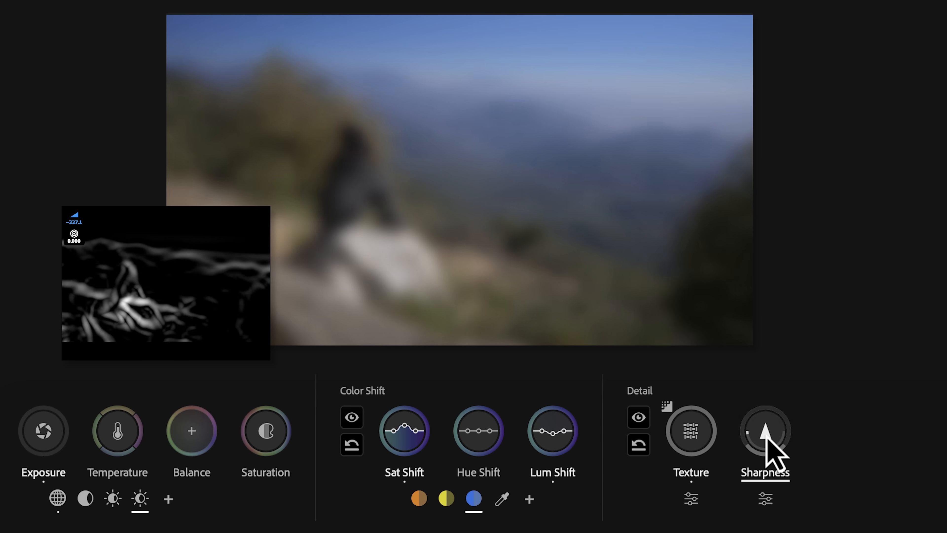
{"action": "scroll", "coordinate": [766, 437], "scroll_direction": "up", "scroll_amount": 4}
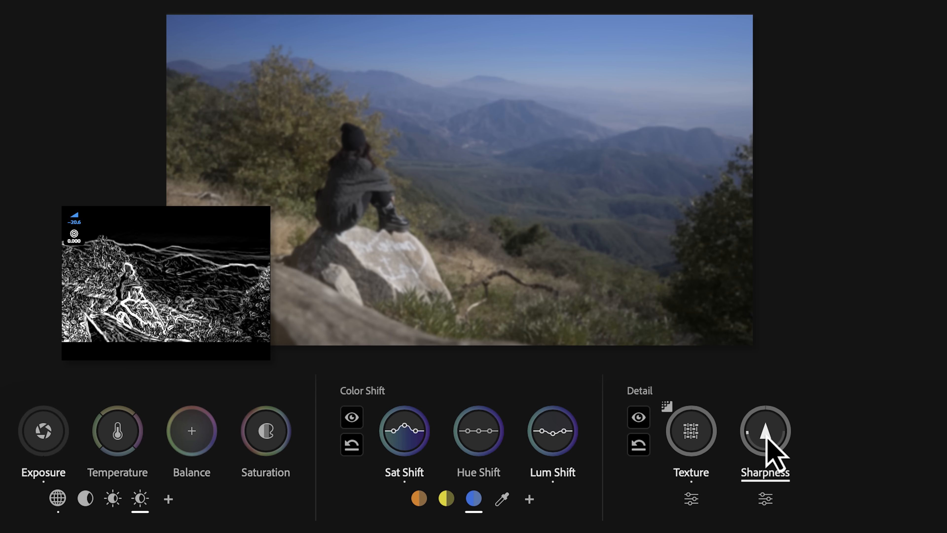
{"action": "mouse_move", "coordinate": [774, 482]}
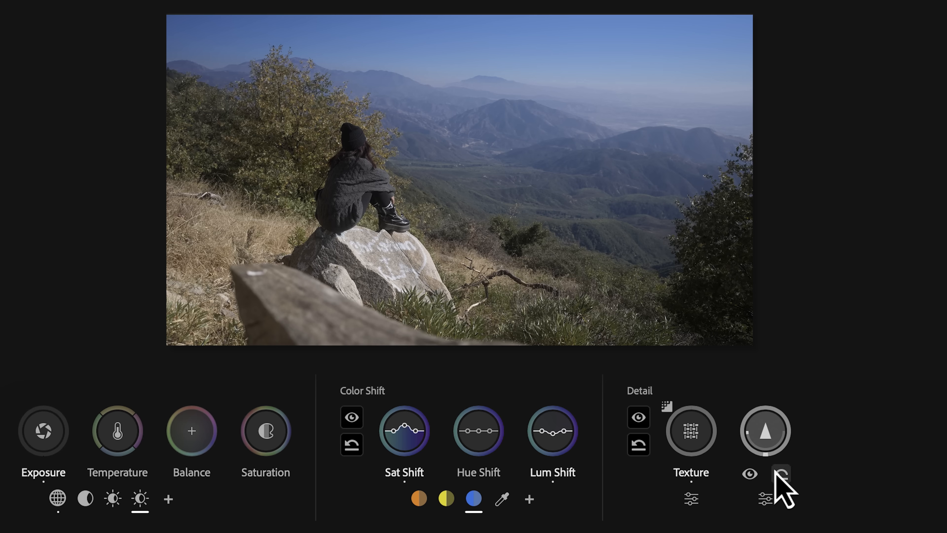
Step: Toggle the Sharpness adjustment and the whole Detail section off and on to compare the picture
{"action": "left_click", "coordinate": [750, 479]}
{"action": "left_click", "coordinate": [750, 478]}
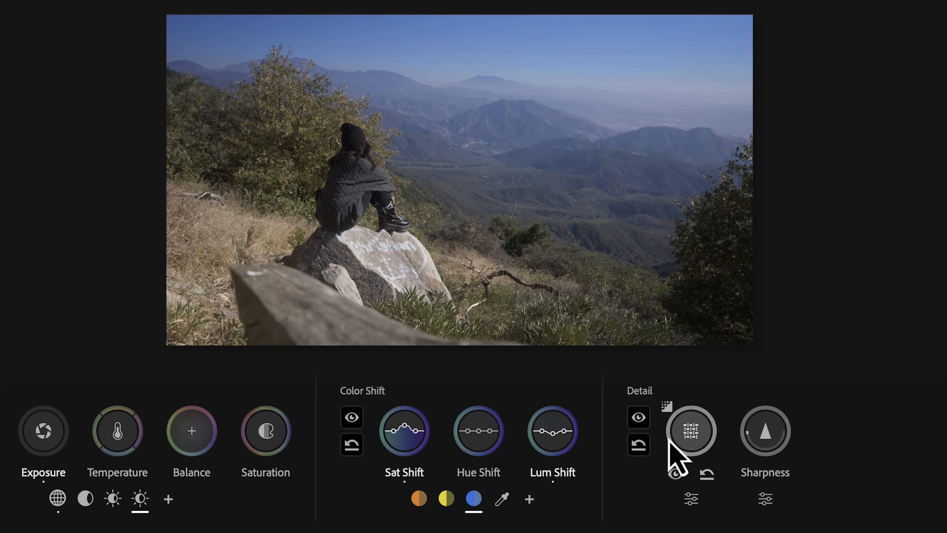
{"action": "left_click", "coordinate": [638, 417]}
{"action": "left_click", "coordinate": [639, 417]}
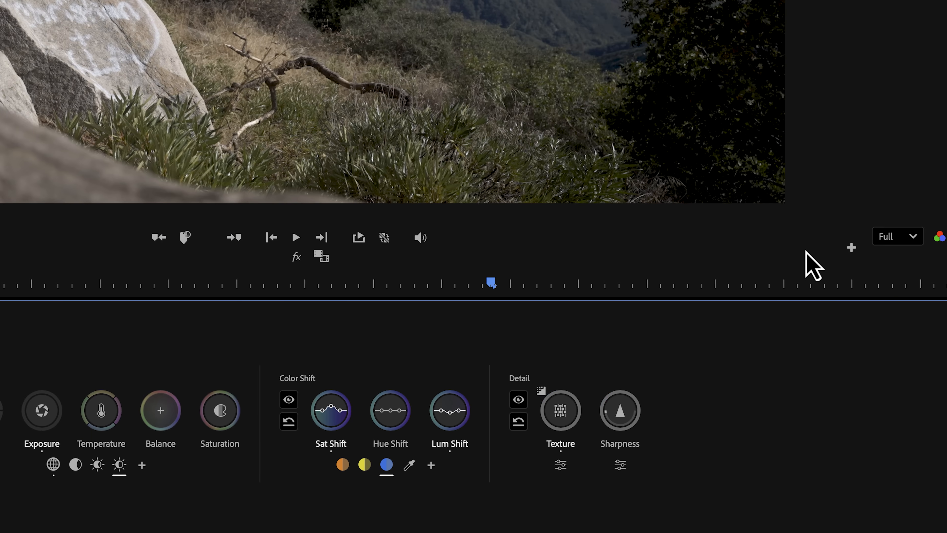
Step: Include Global FX Mute in the Program monitor's button layout, and sweep the comparison divider across the picture
{"action": "left_click", "coordinate": [852, 248]}
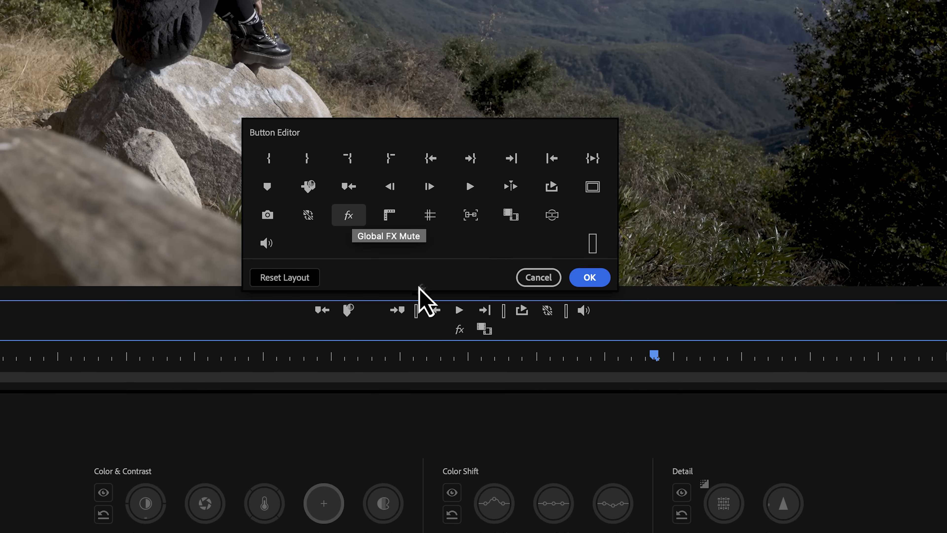
{"action": "left_click", "coordinate": [588, 278]}
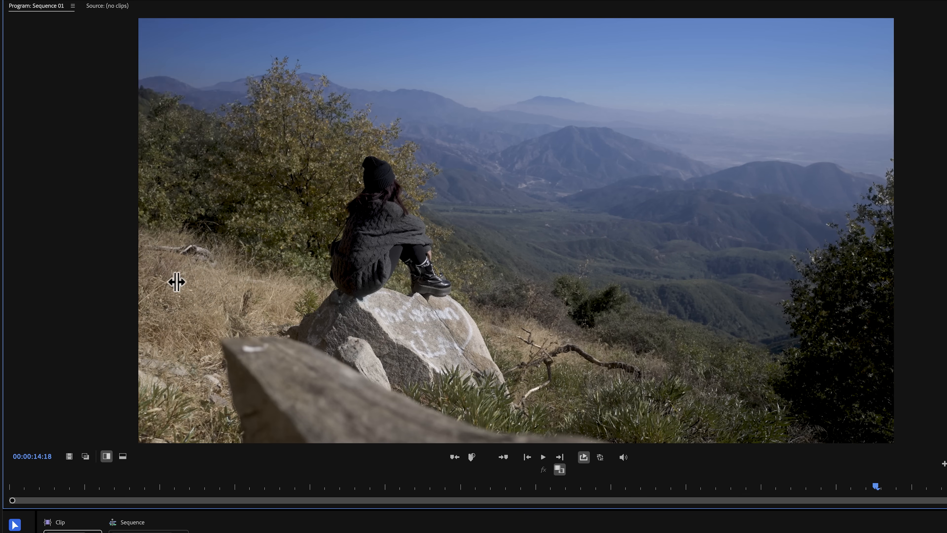
{"action": "left_click_drag", "start_coordinate": [177, 281], "coordinate": [567, 268]}
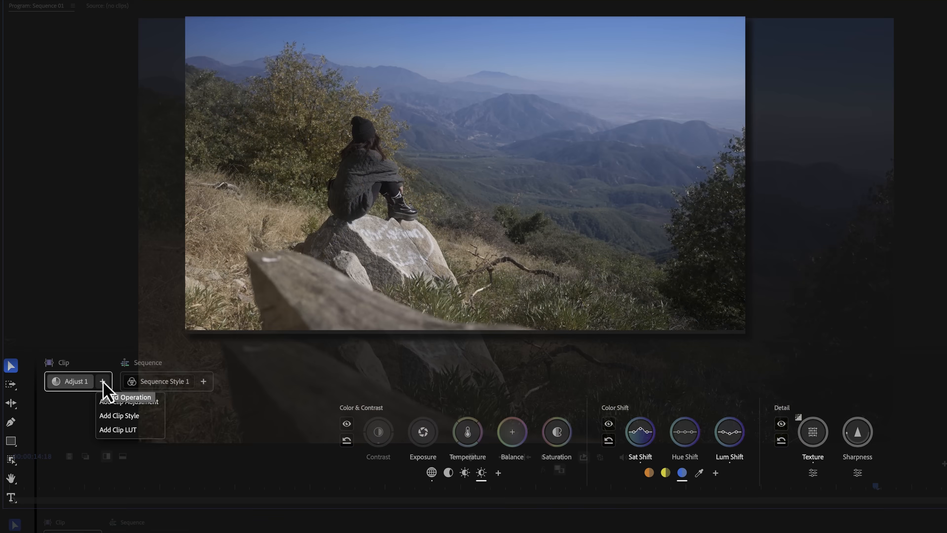
Step: Add a second clip adjustment and track the mask covering the seated woman
{"action": "left_click", "coordinate": [120, 401]}
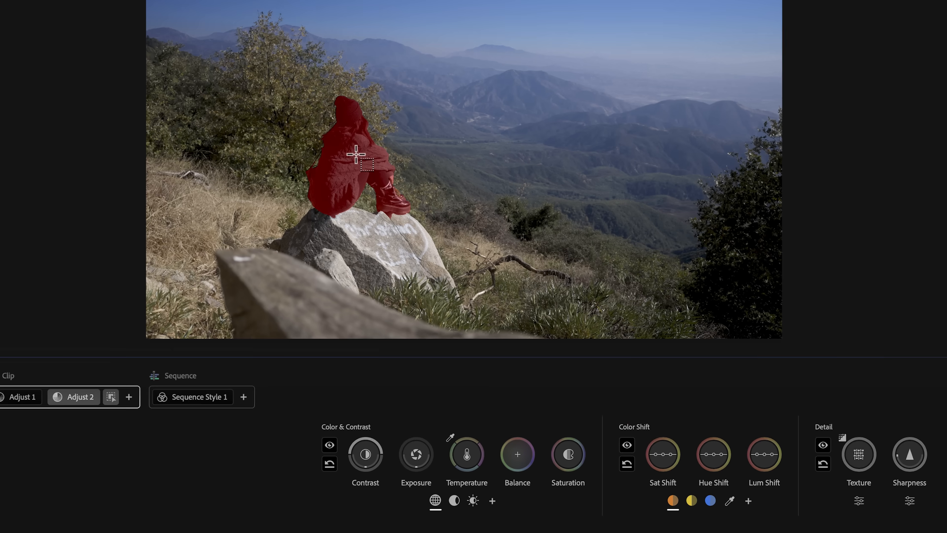
{"action": "right_click", "coordinate": [370, 168]}
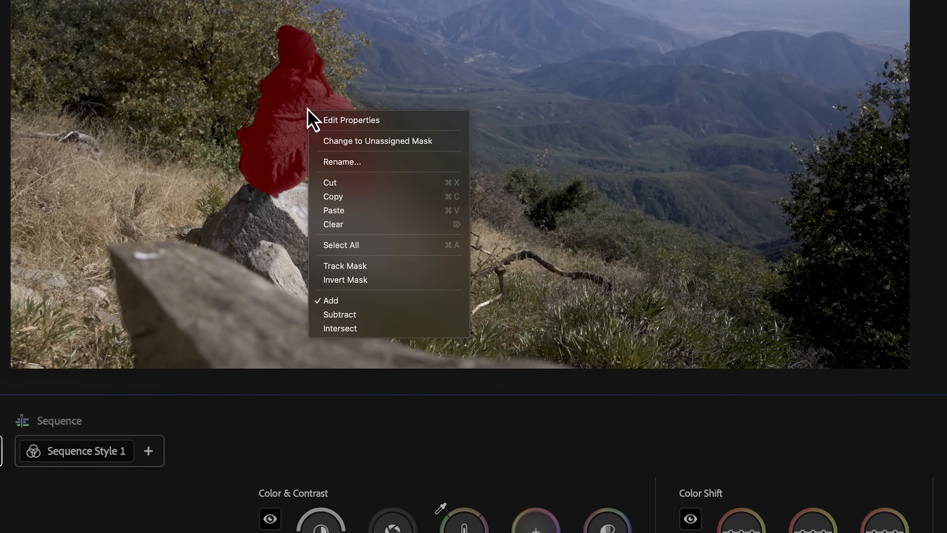
{"action": "left_click", "coordinate": [339, 266]}
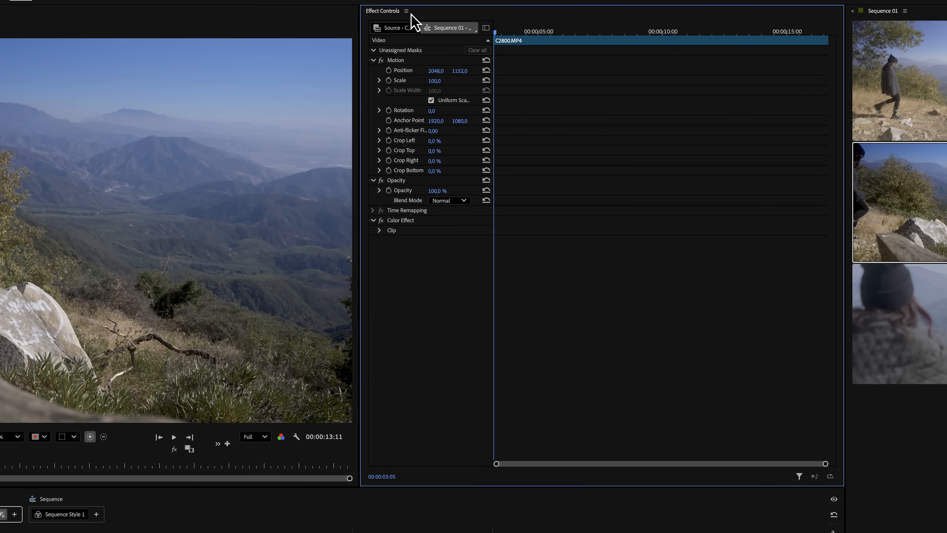
Step: Close the Effect Controls panel
{"action": "left_click", "coordinate": [407, 11]}
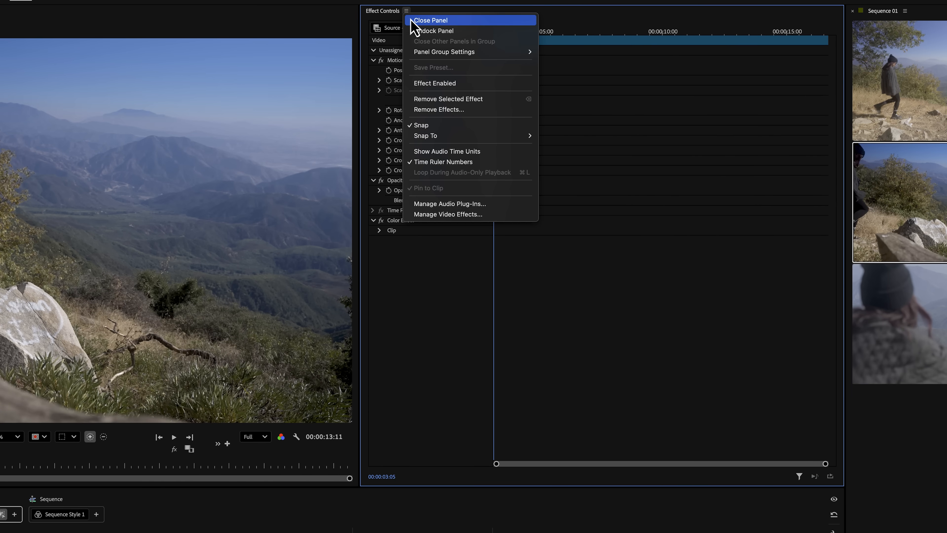
{"action": "mouse_move", "coordinate": [422, 440]}
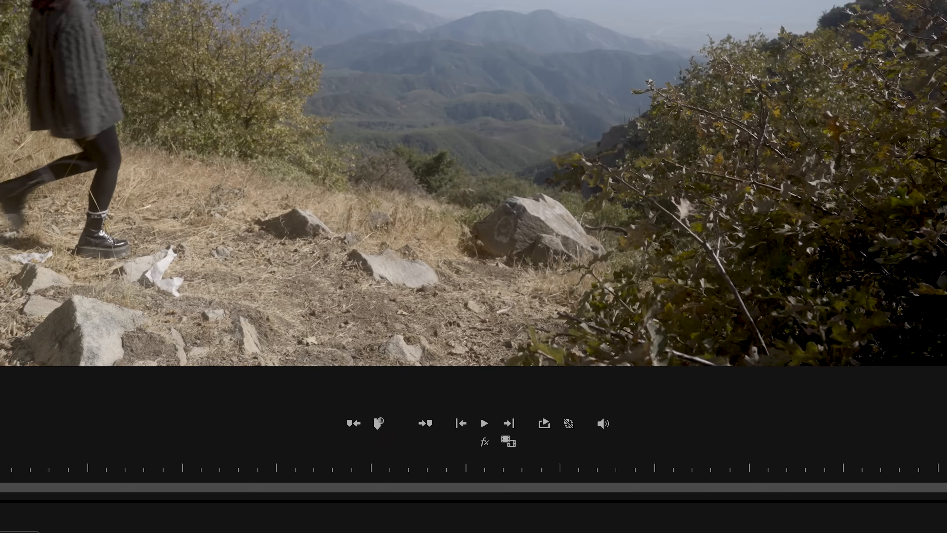
Step: Add a style to the three selected clips, trying the Cinematic presets and keeping Cinematic Med Con
{"action": "left_click", "coordinate": [212, 373]}
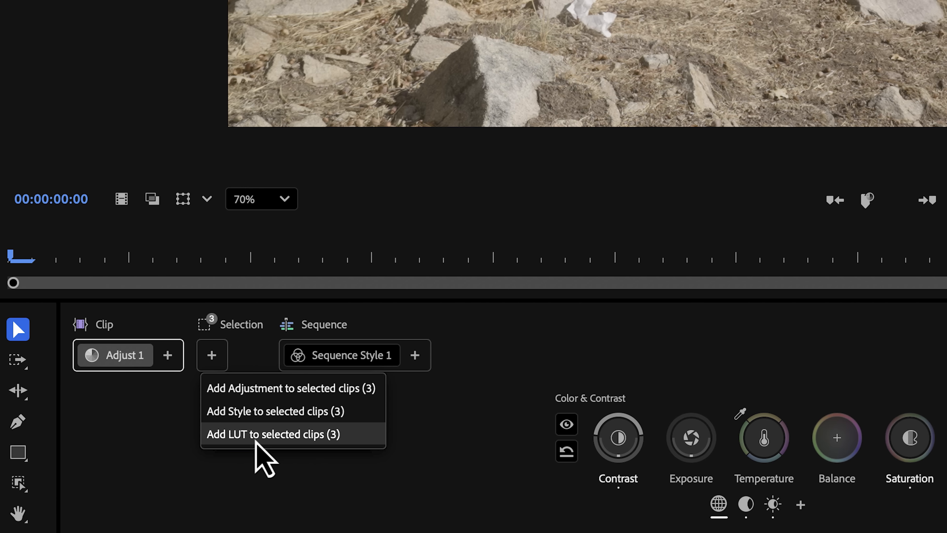
{"action": "left_click", "coordinate": [256, 412]}
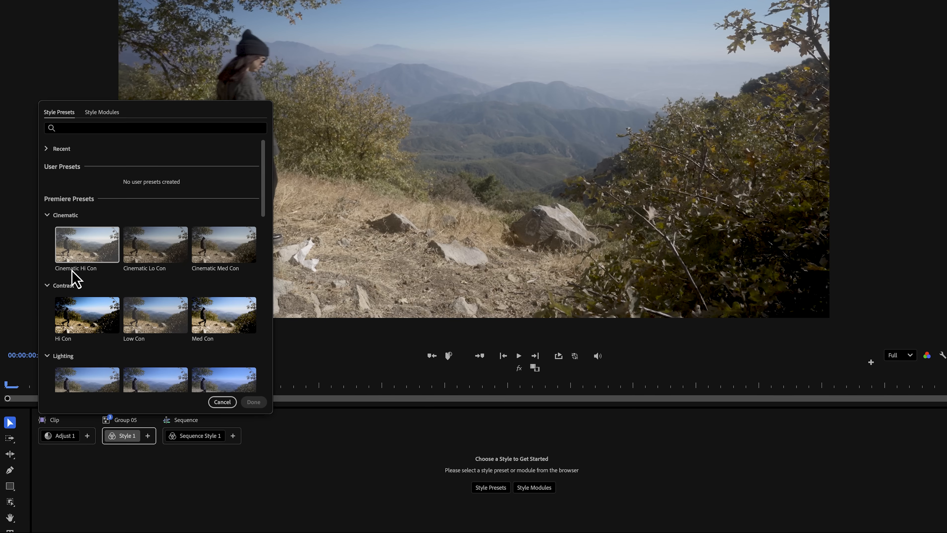
{"action": "left_click", "coordinate": [76, 268]}
{"action": "left_click", "coordinate": [153, 262]}
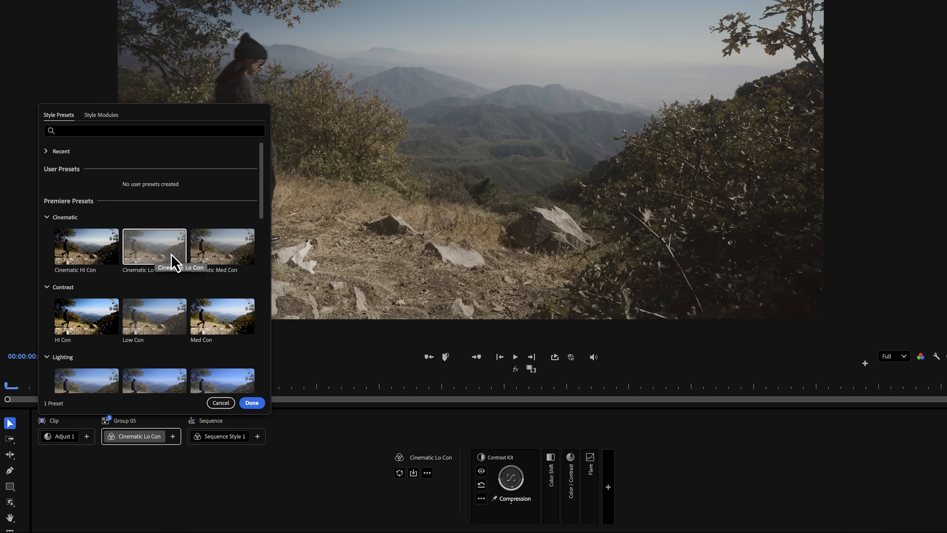
{"action": "left_click", "coordinate": [211, 262]}
{"action": "left_click", "coordinate": [252, 402]}
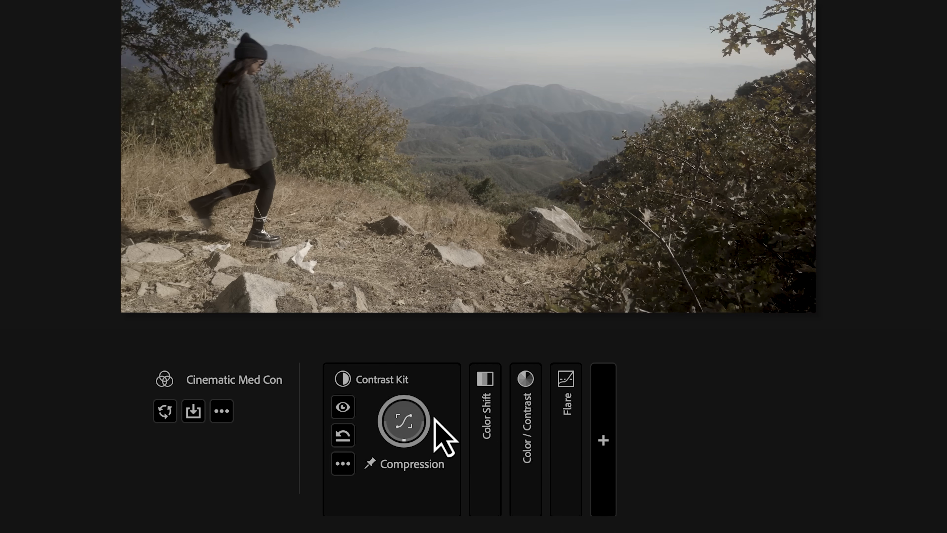
Step: Expand the style's Color Shift module and open the options of the Cinematic Med Con style
{"action": "left_click", "coordinate": [553, 477]}
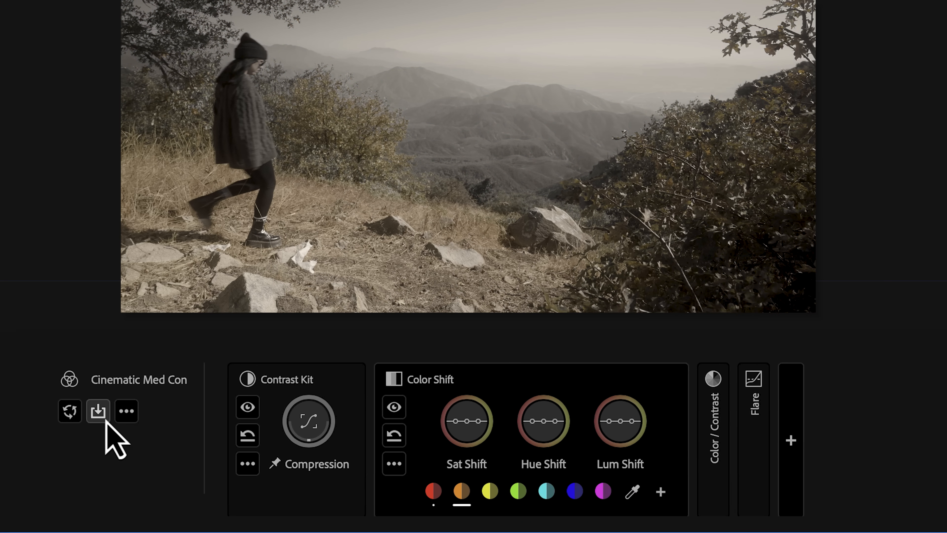
{"action": "left_click", "coordinate": [124, 418]}
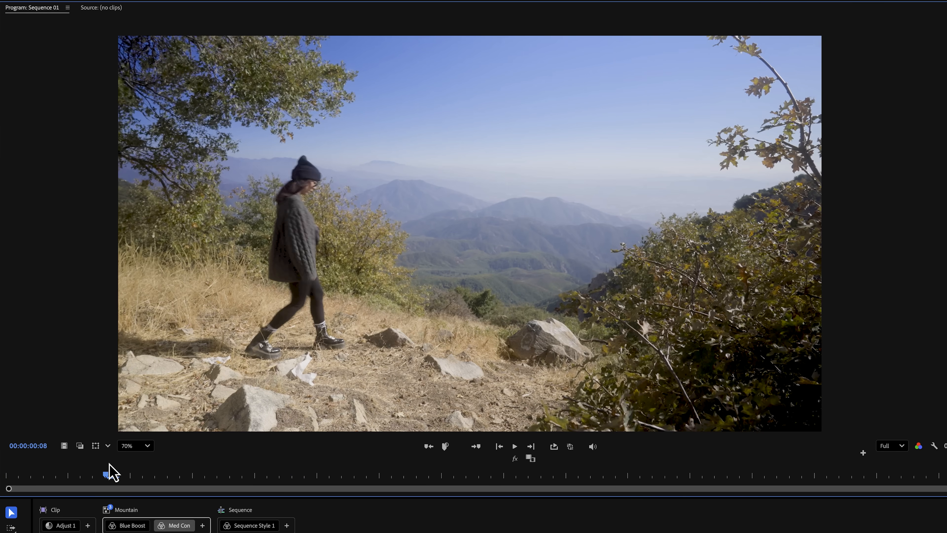
Step: Toggle the Program monitor's filmstrip option and enlarge the monitor by shrinking the color controls beneath it
{"action": "left_click", "coordinate": [63, 447]}
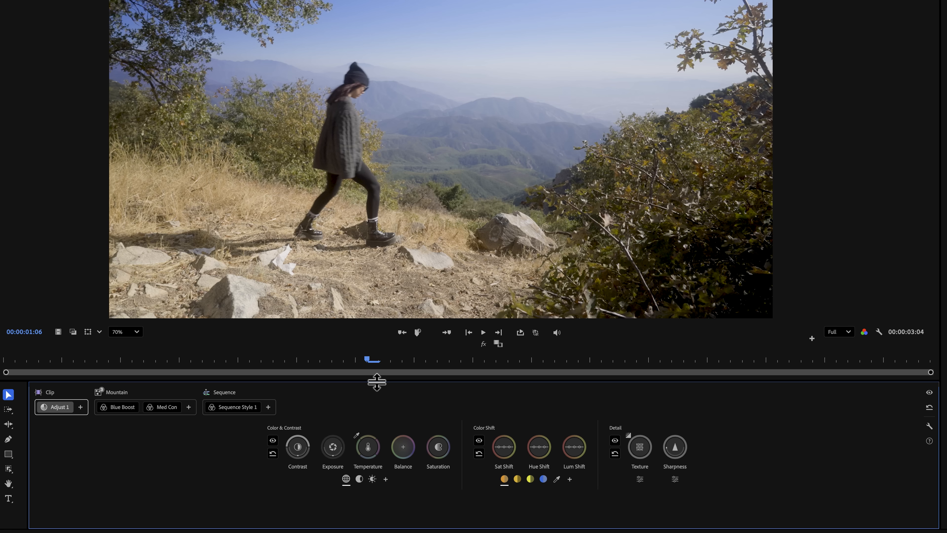
{"action": "left_click_drag", "start_coordinate": [377, 381], "coordinate": [390, 413]}
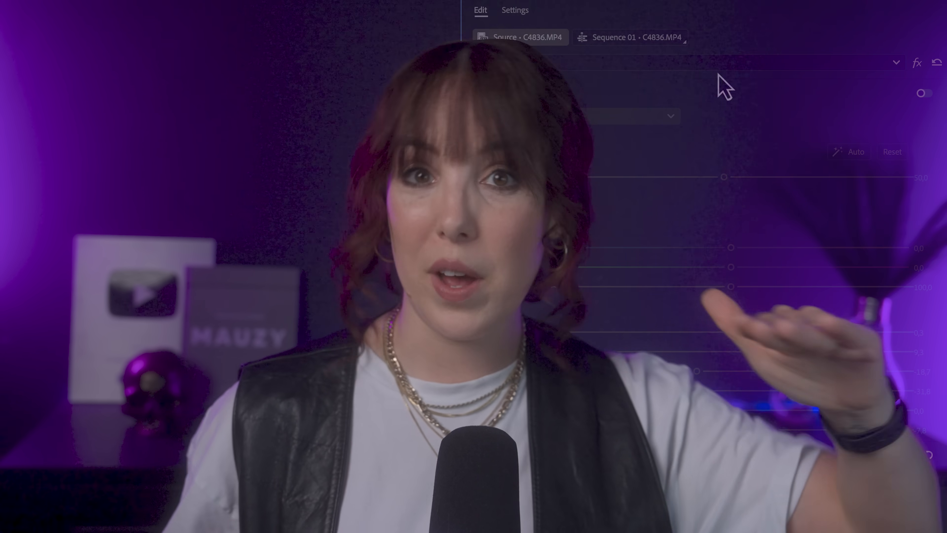
{"action": "left_click", "coordinate": [923, 95]}
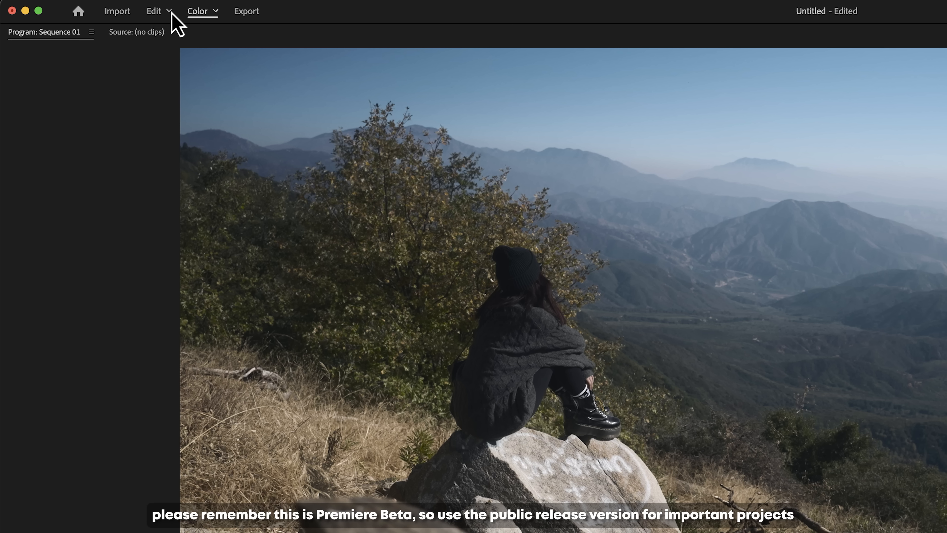
Step: Switch to the Edit workspace and examine the adjustments listed in the clip's Color Effect
{"action": "left_click", "coordinate": [153, 11]}
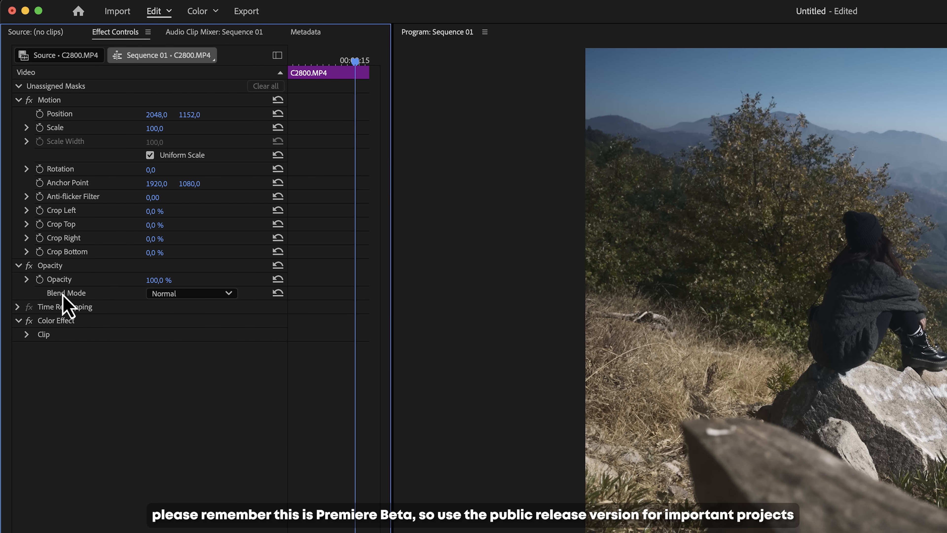
{"action": "left_click", "coordinate": [27, 334]}
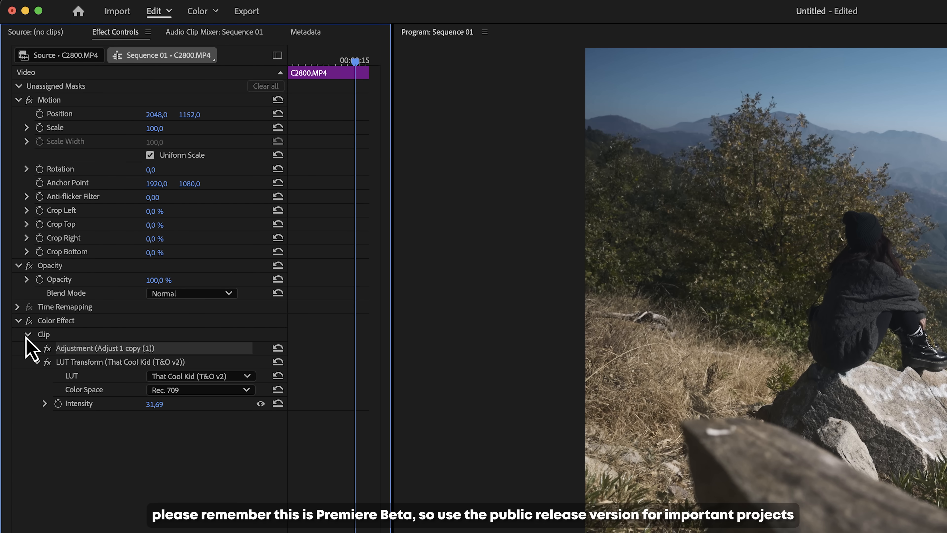
{"action": "left_click", "coordinate": [27, 334]}
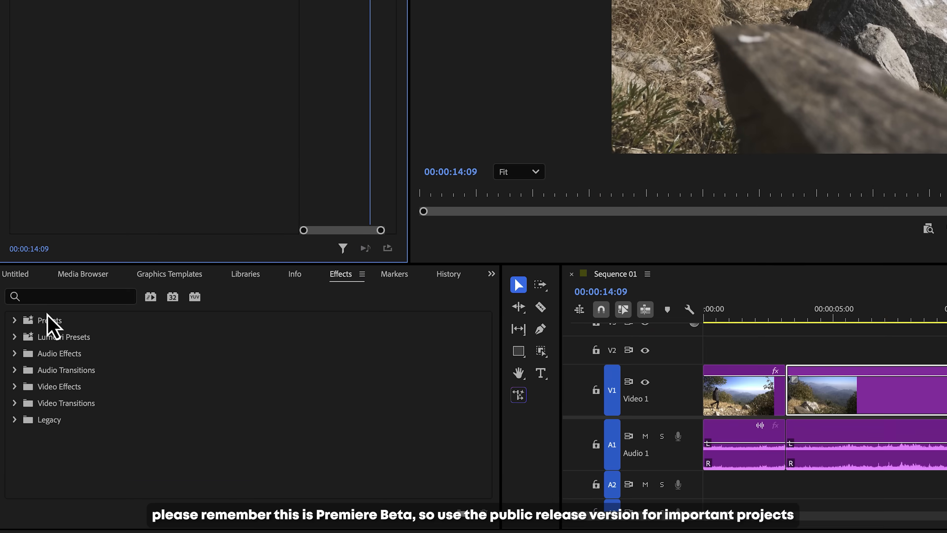
Step: Find the Lumetri Color effect, apply it to clip C2800.MP4, and expand its Basic Correction settings
{"action": "left_click", "coordinate": [53, 298]}
{"action": "type", "text": "lumetri color"}
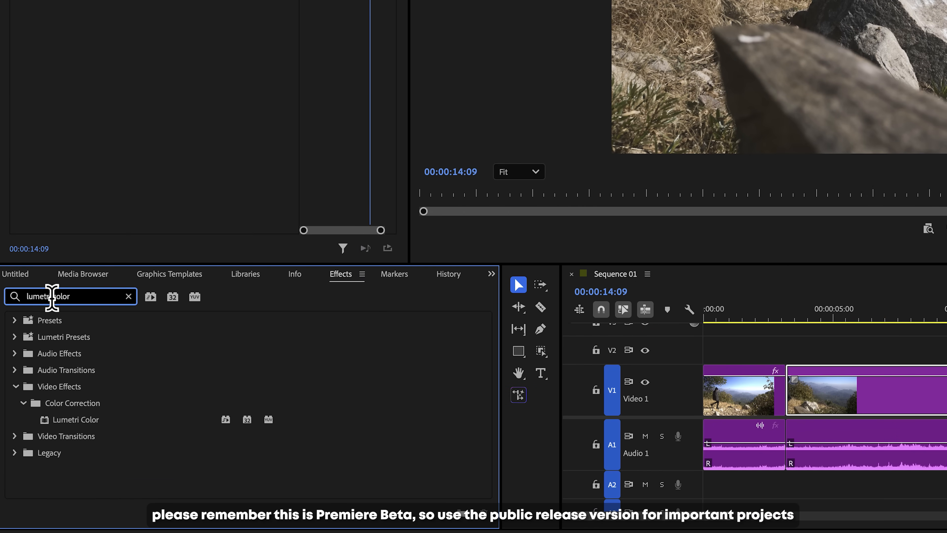
{"action": "left_click_drag", "start_coordinate": [62, 421], "coordinate": [106, 151]}
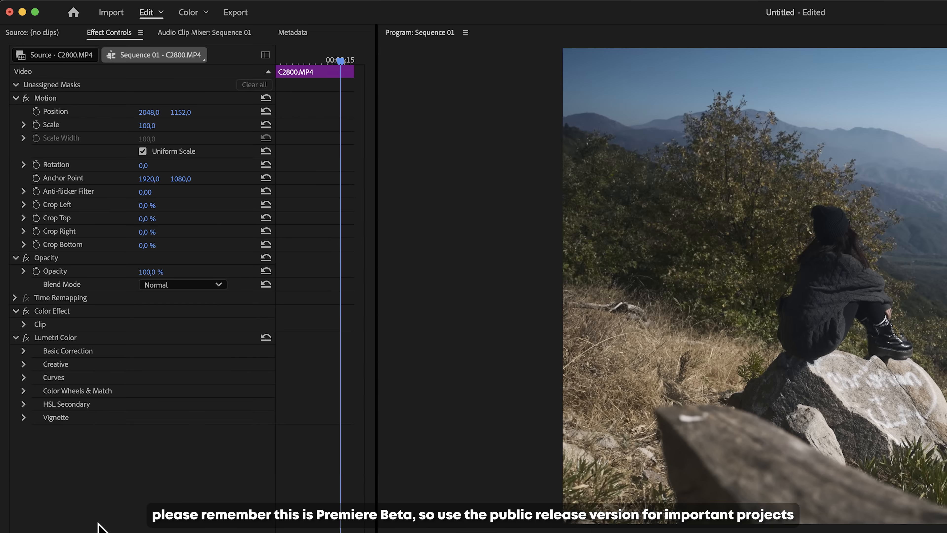
{"action": "left_click", "coordinate": [25, 351]}
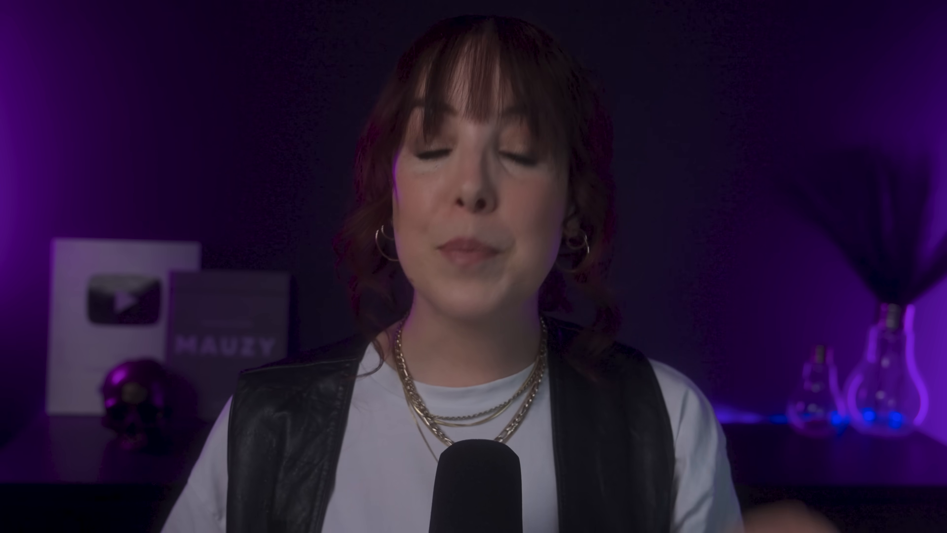